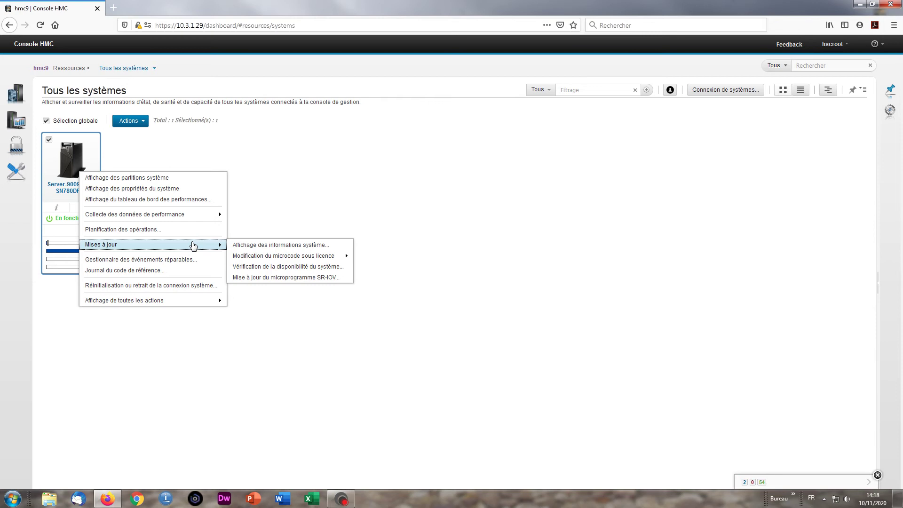
- Start the licensed microcode modification wizard for the server's current release, using the IBM service website as repository, and acknowledge the readiness check
mouse_move(306, 259)
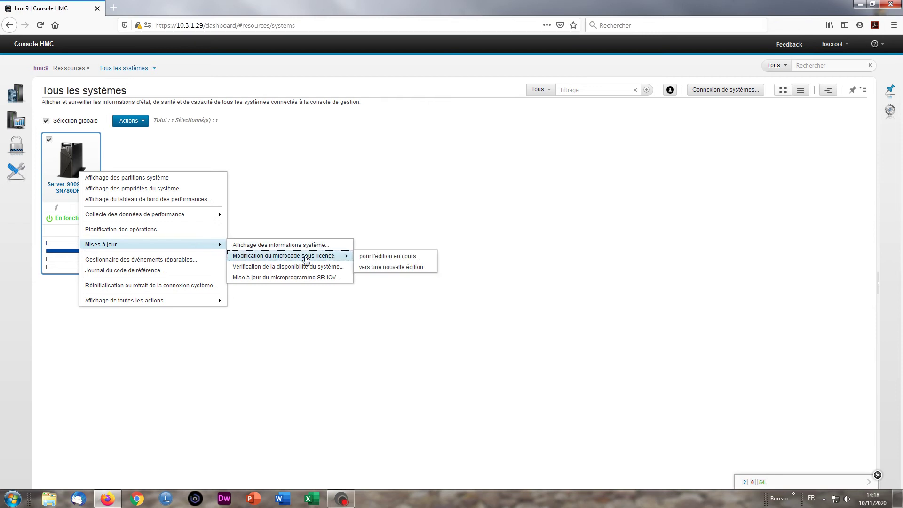
left_click(389, 257)
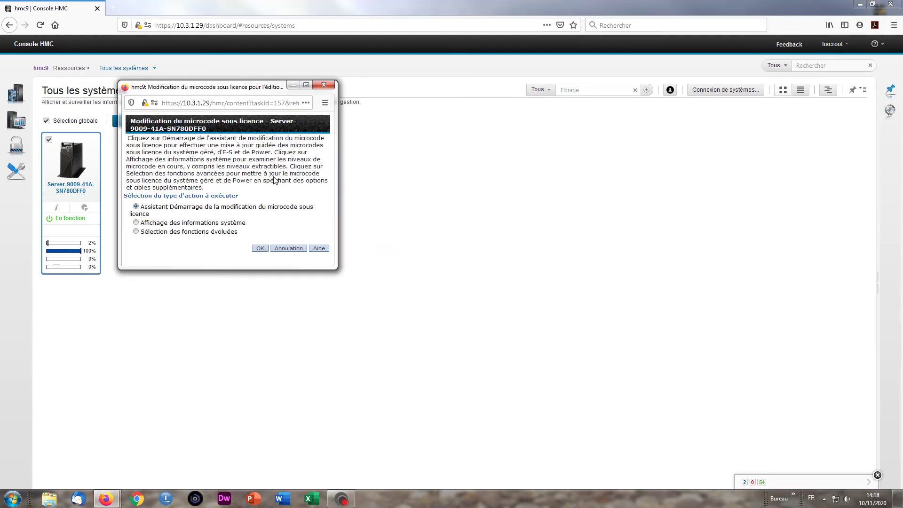
left_click(261, 249)
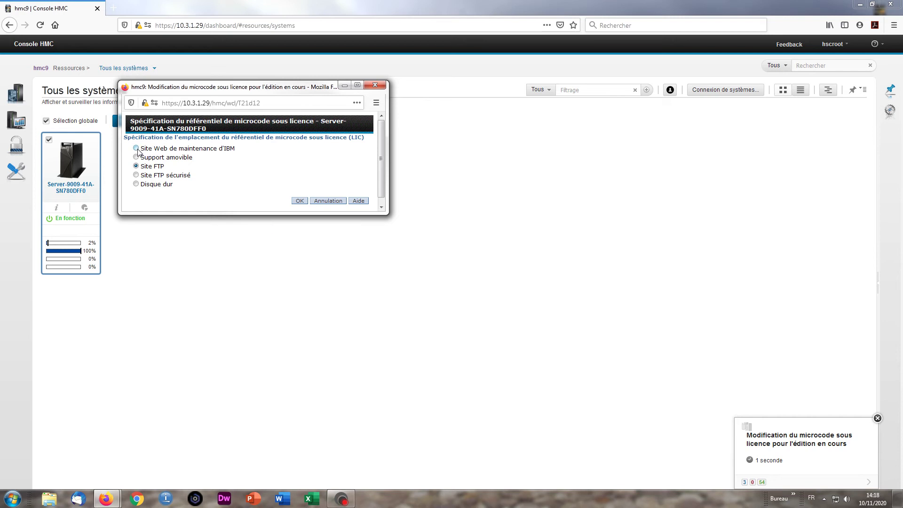
left_click(137, 148)
left_click(299, 201)
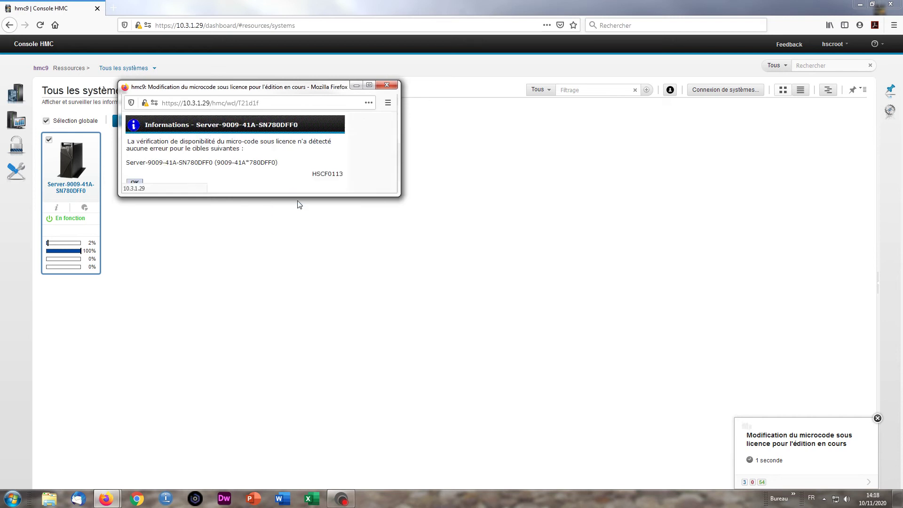
left_click(135, 184)
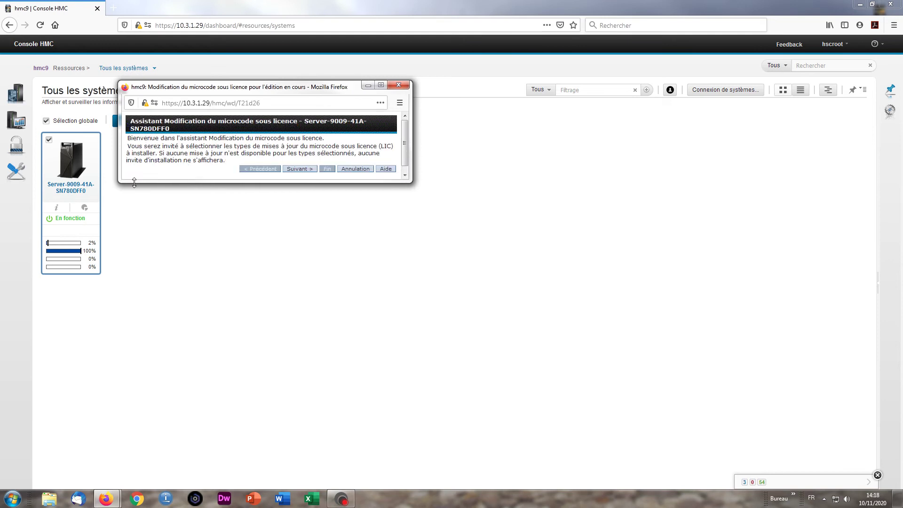
- Continue with the update instead of the release upgrade, keep the managed system and Power microcode selected, and accept the licence agreement
left_click(297, 170)
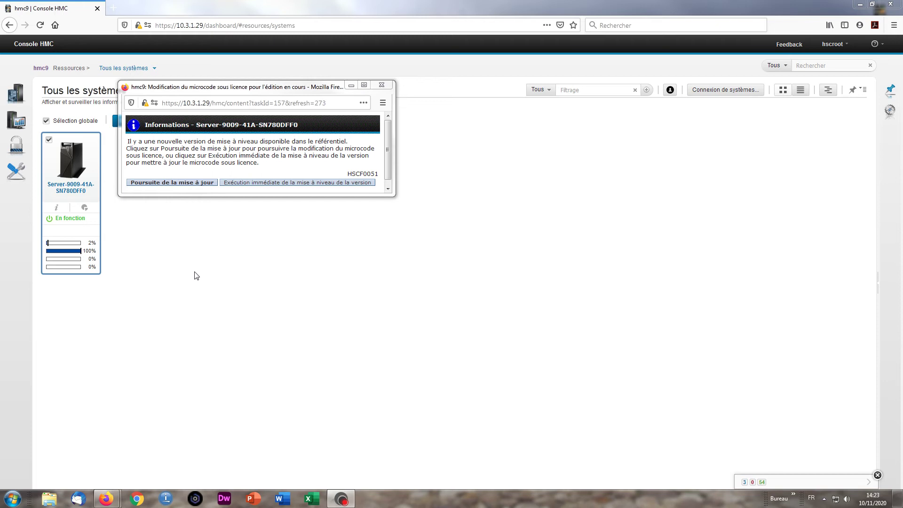
left_click(166, 183)
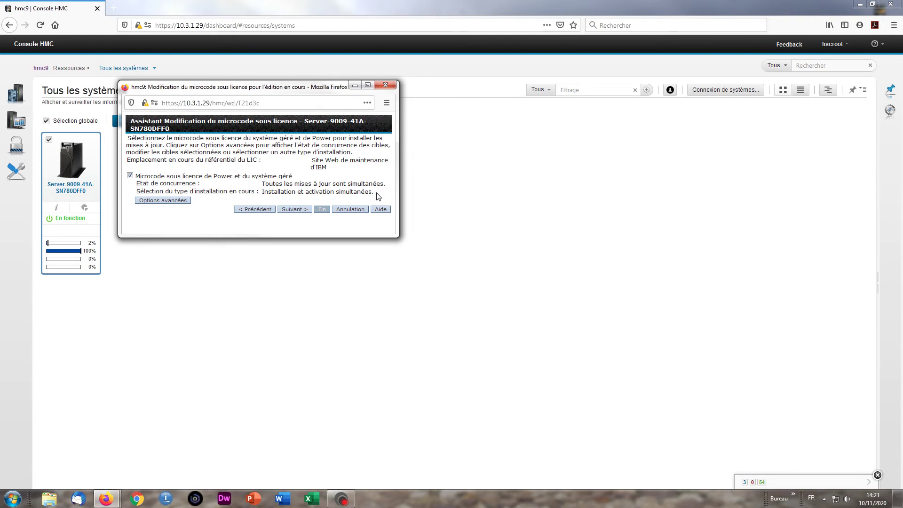
left_click(299, 210)
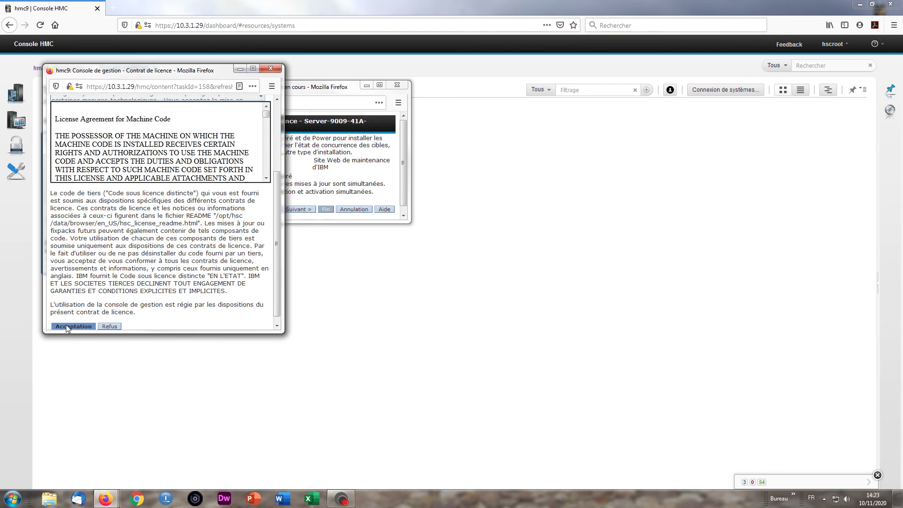
left_click(66, 326)
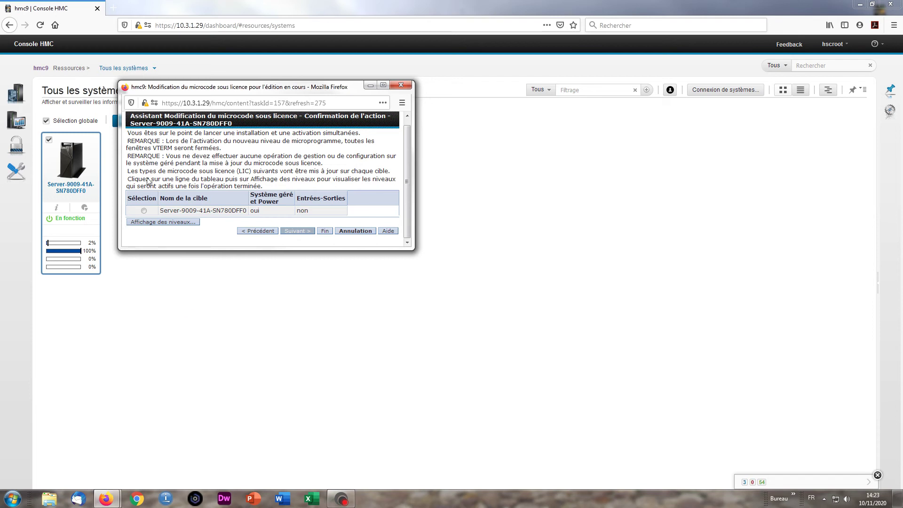
- Review the target server's post-update microcode levels and finish the wizard to launch the installation, acknowledging the profile backup notice
left_click(143, 211)
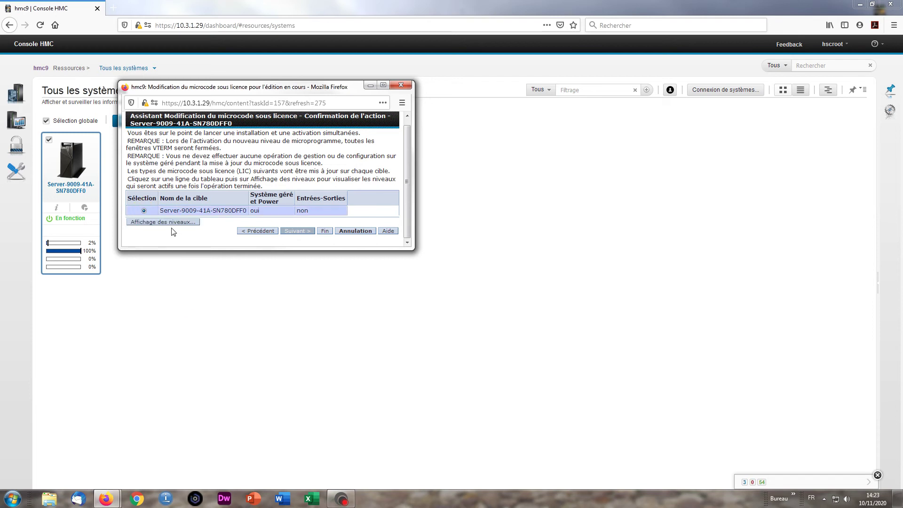
left_click(163, 223)
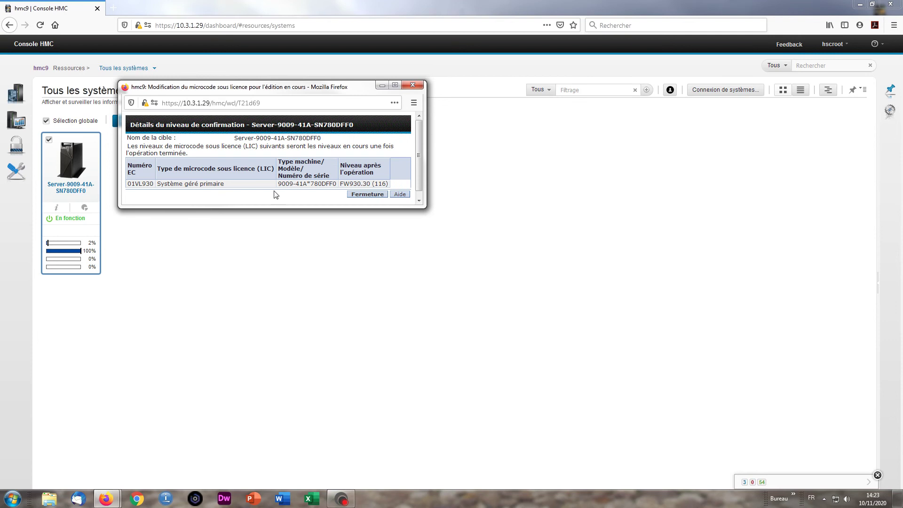
left_click(349, 193)
left_click(368, 197)
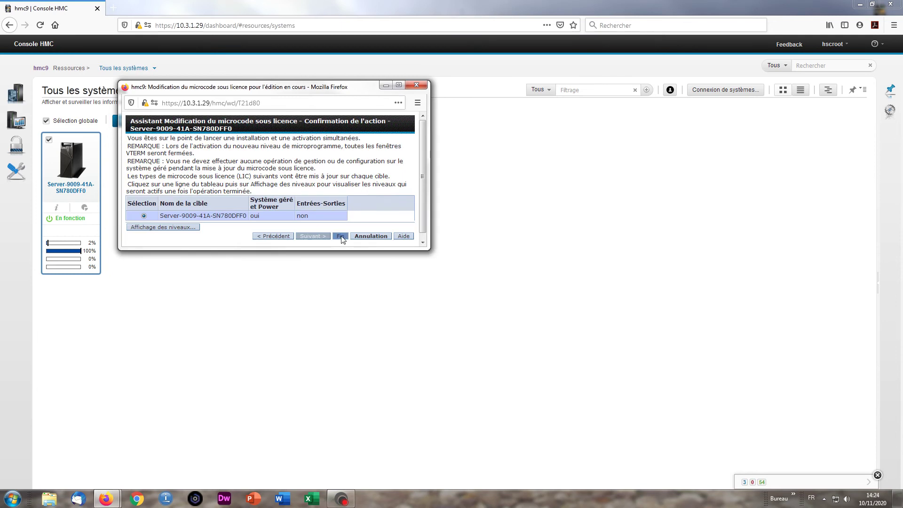
left_click(341, 238)
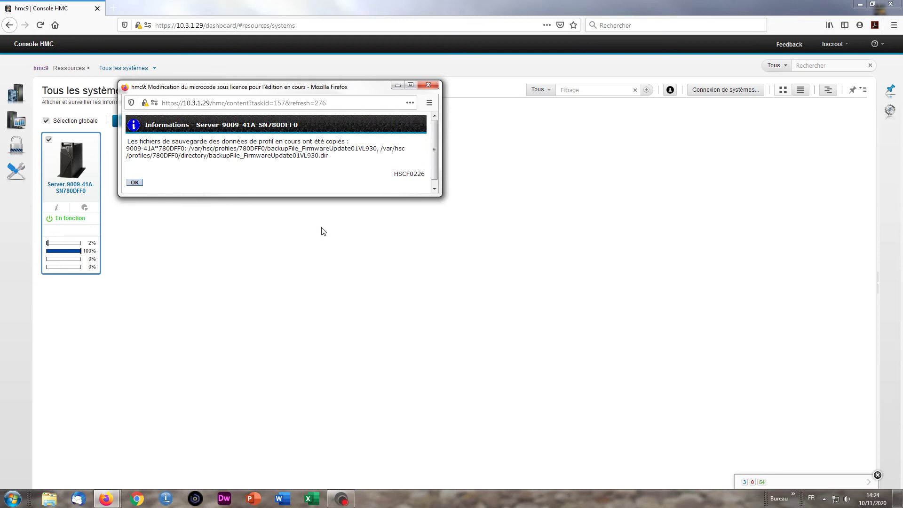
left_click(135, 184)
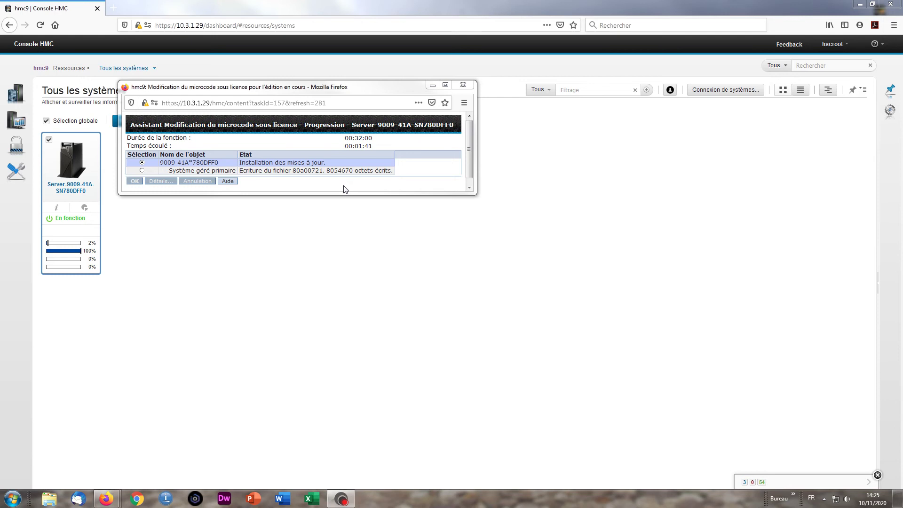
- Return to the systems overview and display the managed server's partitions while the update is running
left_click(49, 139)
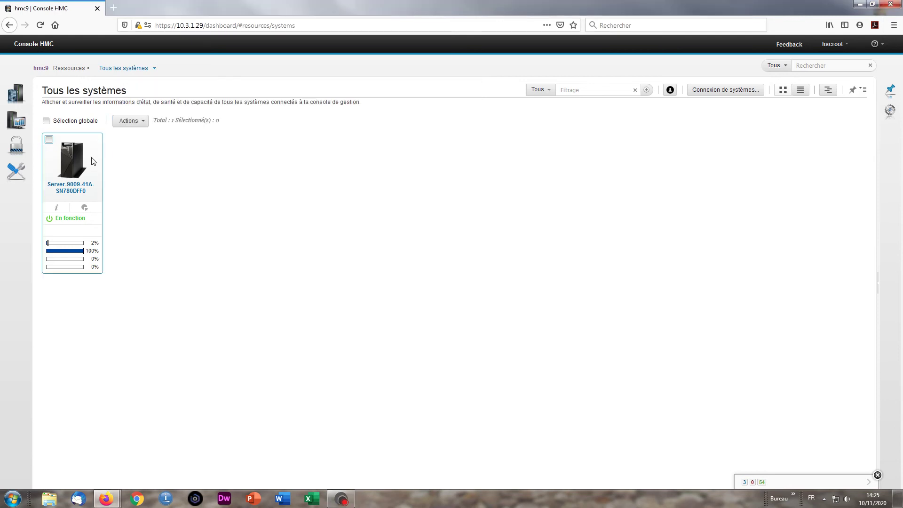
right_click(94, 157)
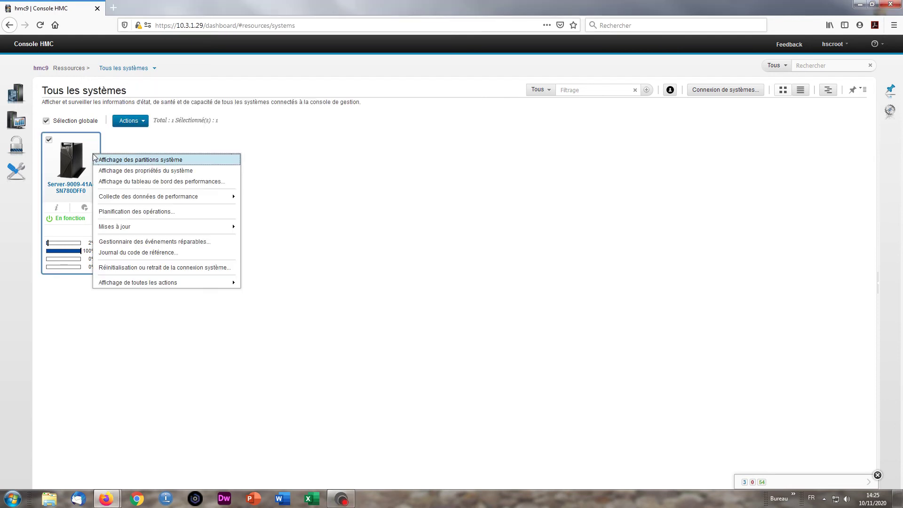
left_click(120, 161)
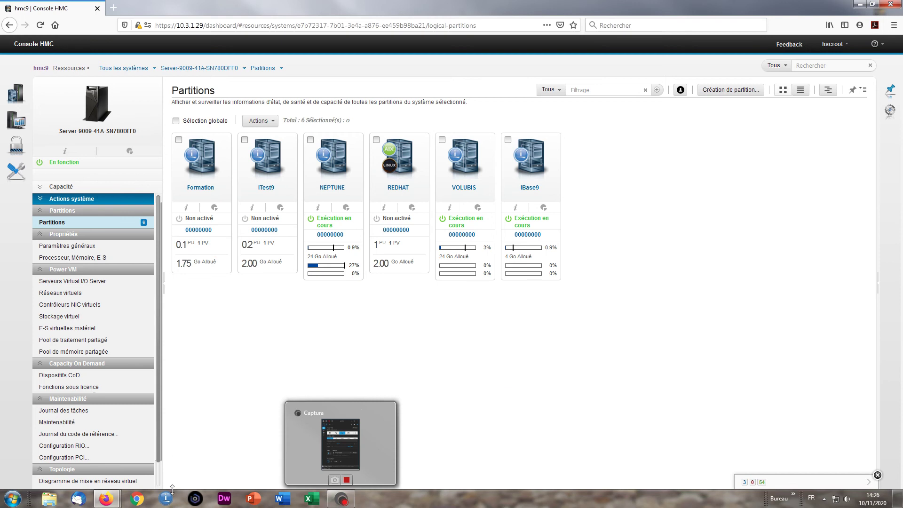
- Bring the microcode update progress window forward and place it over the lower part of the partitions page
mouse_move(106, 499)
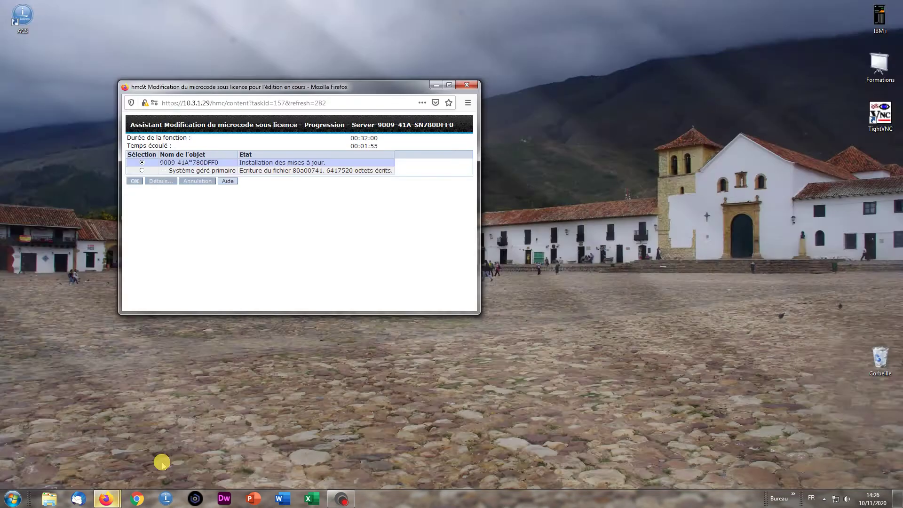
left_click(165, 465)
left_click_drag(295, 90, 363, 260)
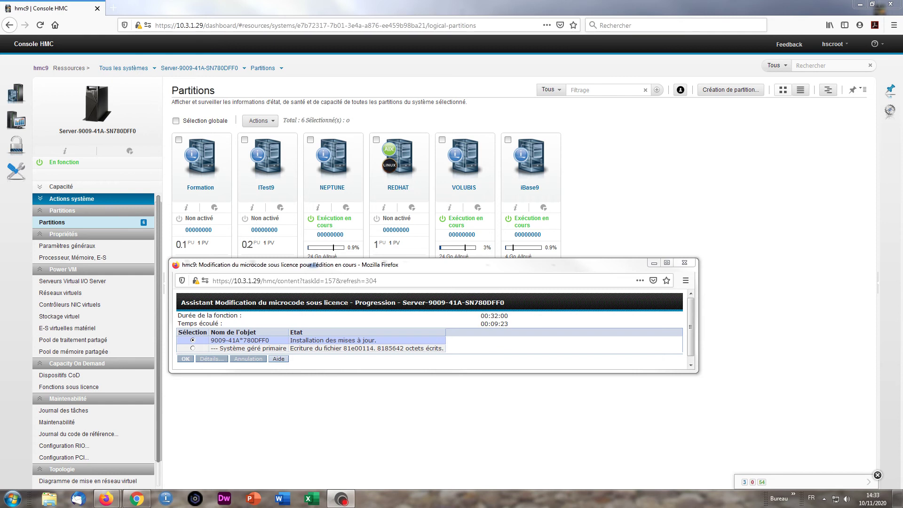
- Switch to Chrome, reposition its window, and open the 01VL930_101_040 firmware readme linked in the IBM support case
left_click(136, 499)
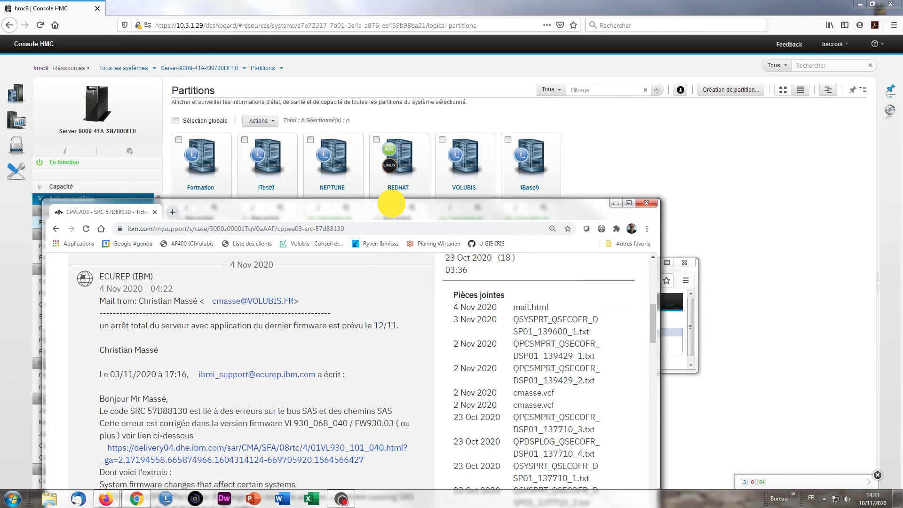
left_click_drag(466, 133, 461, 84)
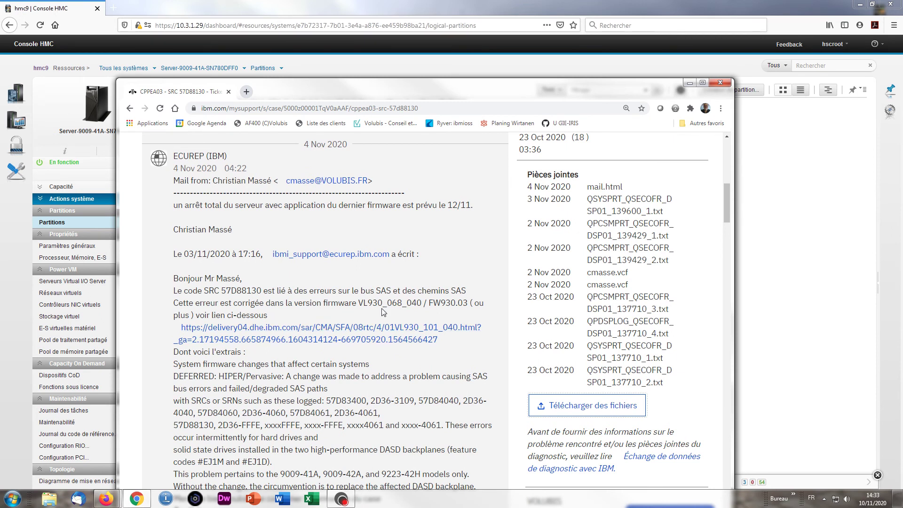
left_click(339, 338)
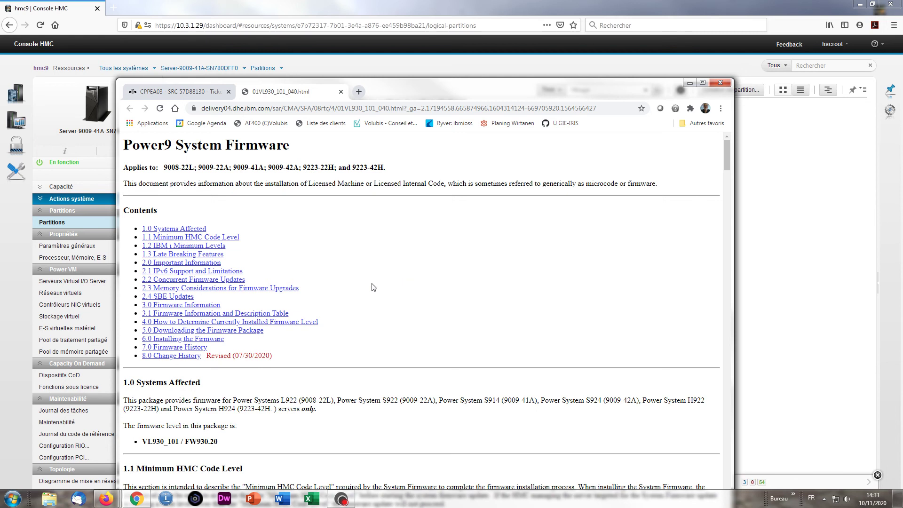
- Examine the Power9 firmware readme for minimum HMC levels, disruptive versus concurrent installation rules, and the VL930 fix descriptions
scroll(373, 287, "down", 2)
scroll(373, 287, "down", 2)
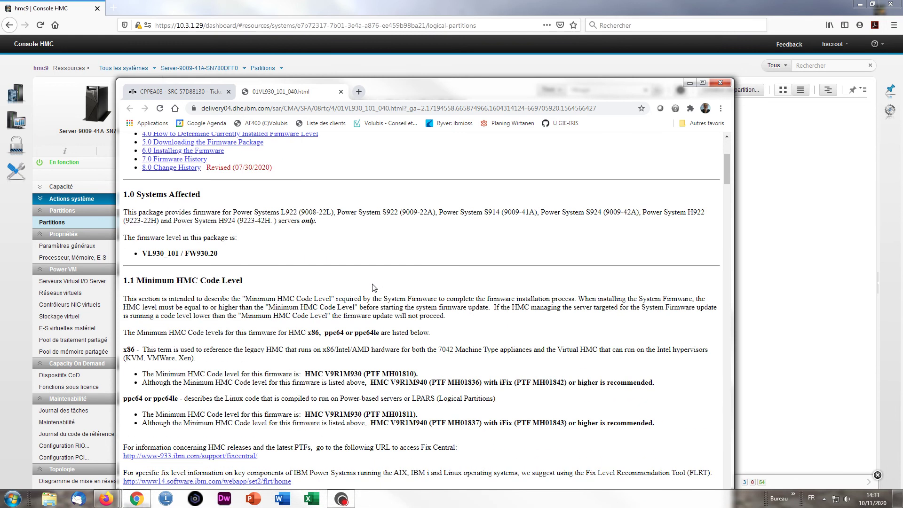
scroll(374, 287, "down", 1)
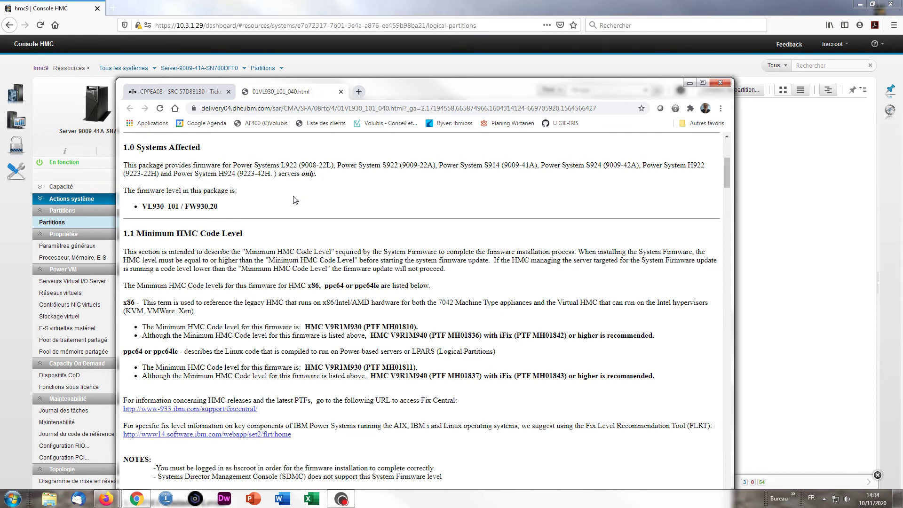
scroll(294, 200, "down", 1)
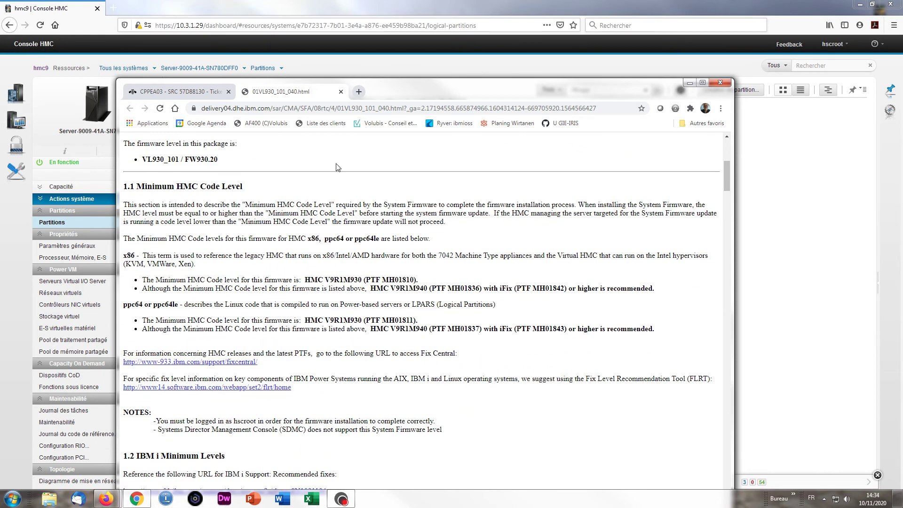
scroll(359, 234, "down", 3)
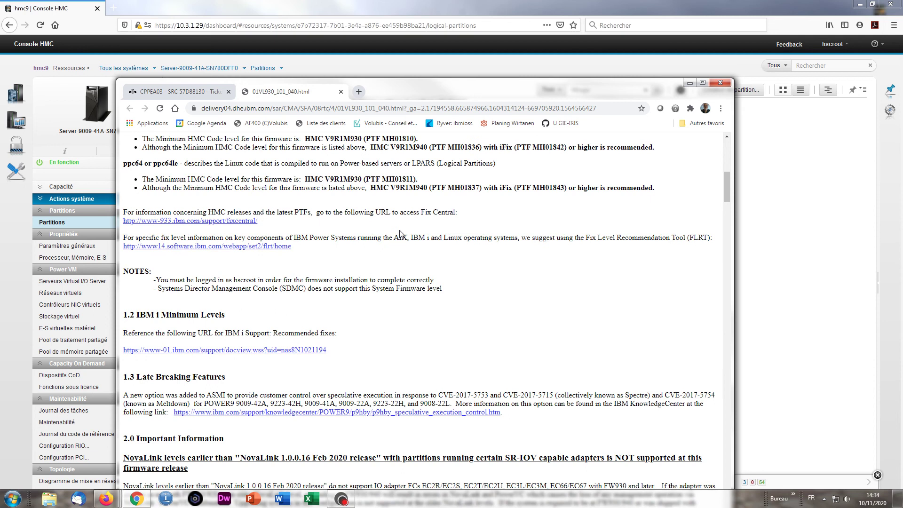
scroll(400, 234, "down", 6)
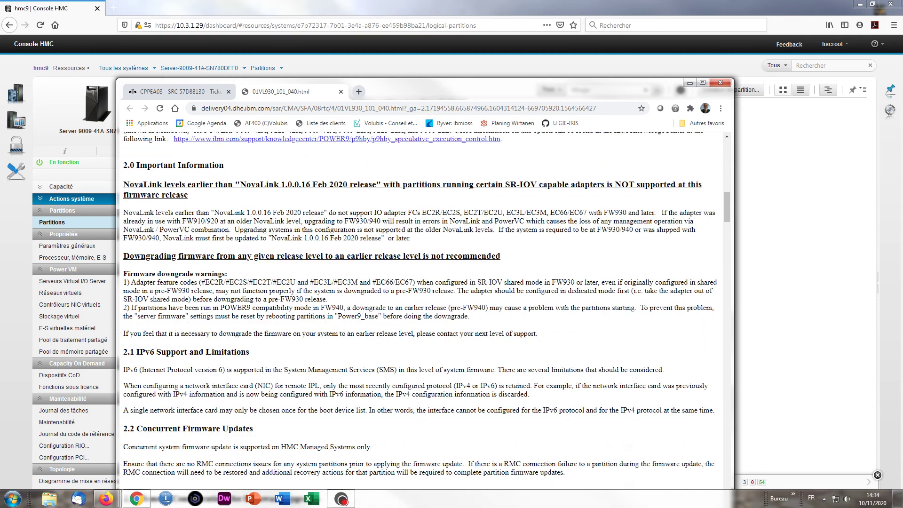
scroll(423, 310, "down", 4)
scroll(400, 234, "down", 6)
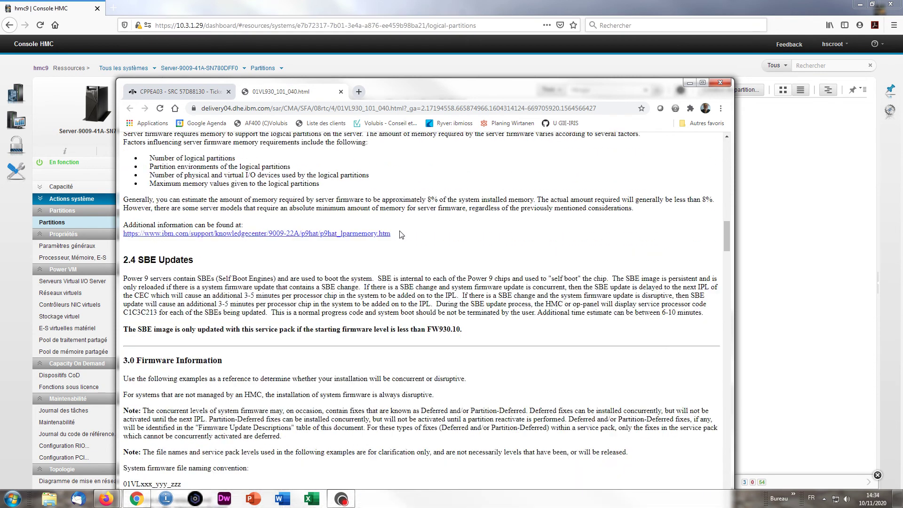
scroll(400, 234, "down", 2)
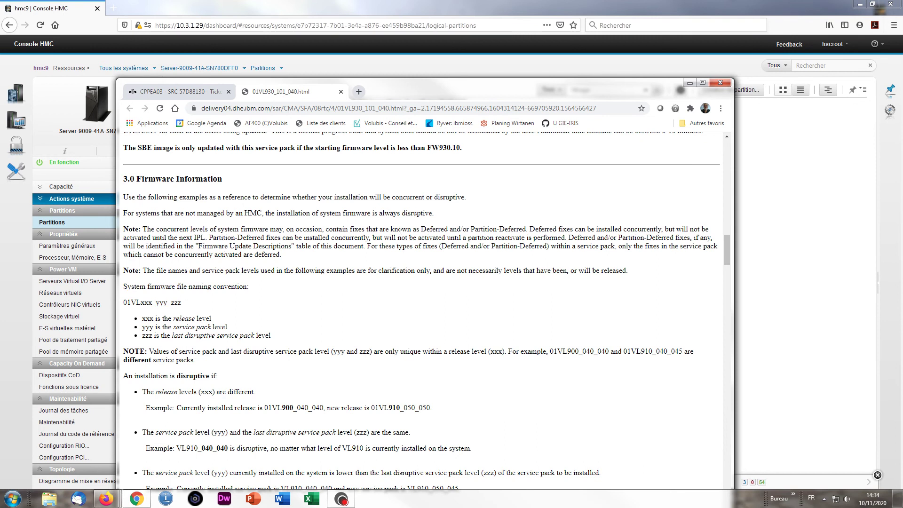
scroll(402, 234, "down", 3)
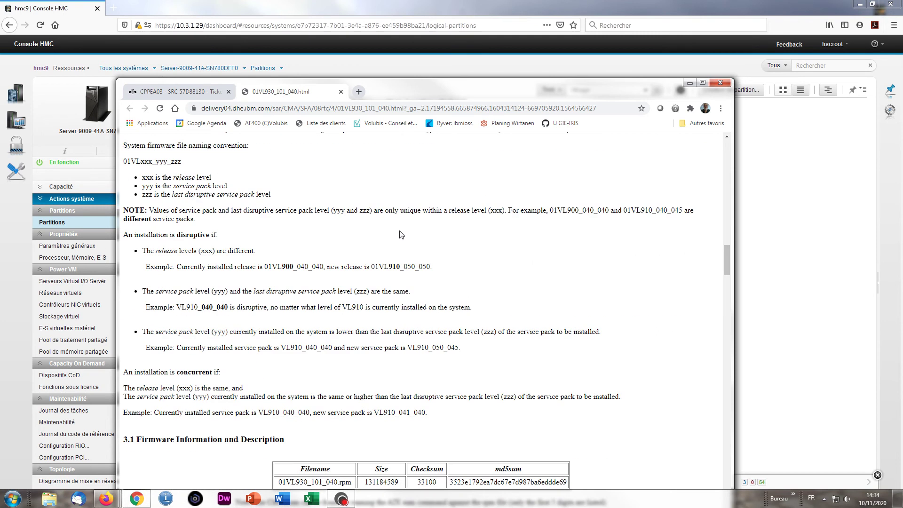
scroll(401, 234, "down", 3)
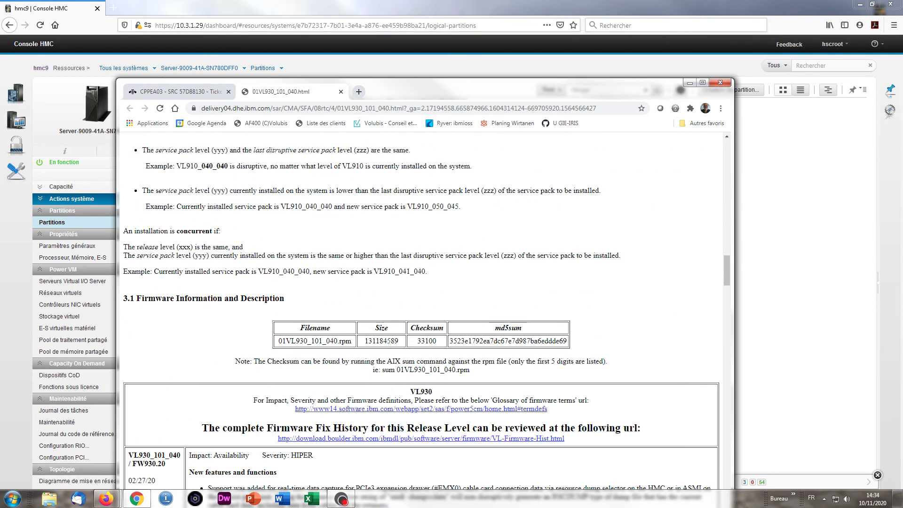
scroll(424, 301, "down", 3)
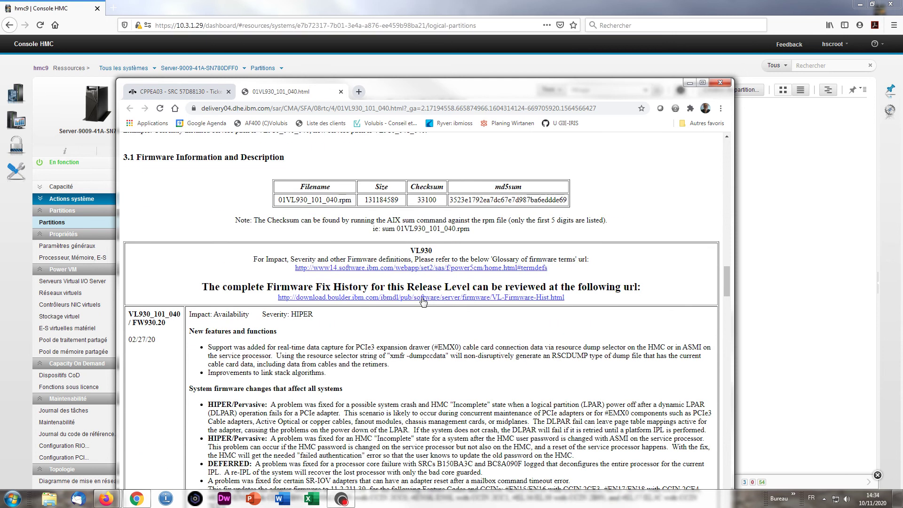
scroll(424, 301, "down", 3)
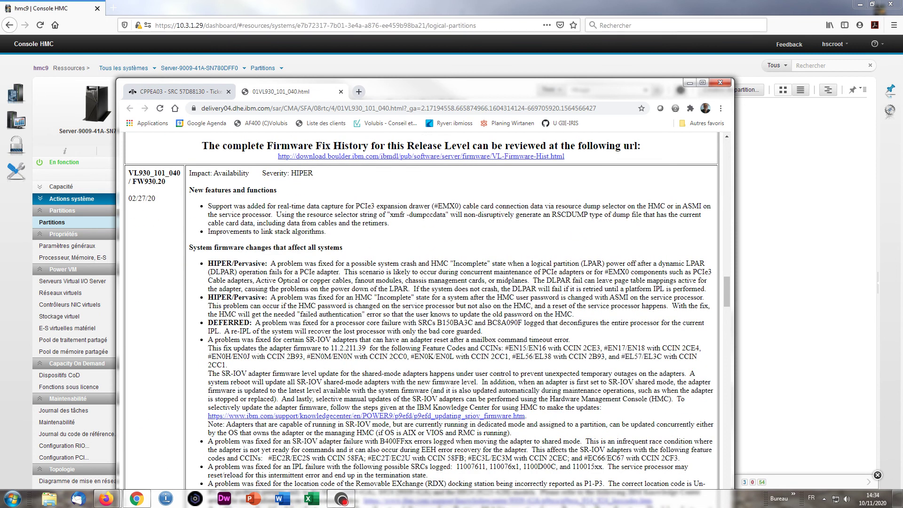
scroll(422, 301, "down", 7)
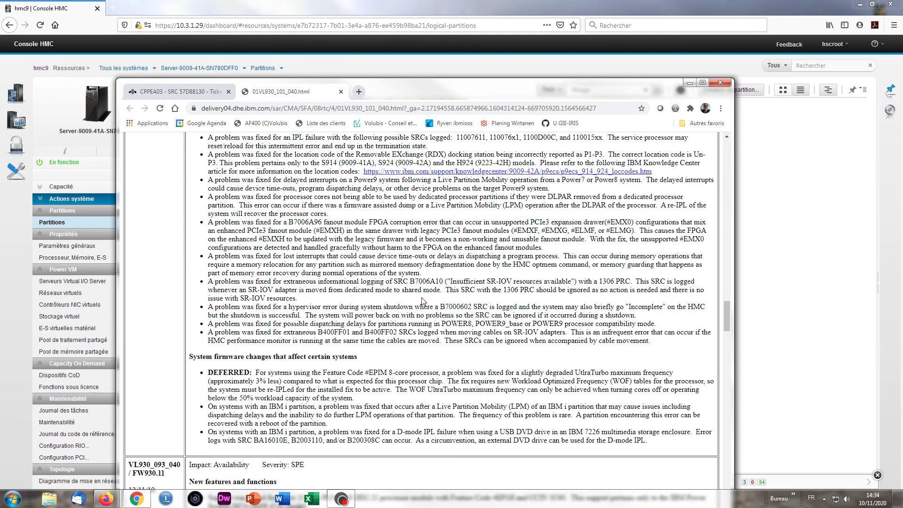
scroll(421, 301, "up", 15)
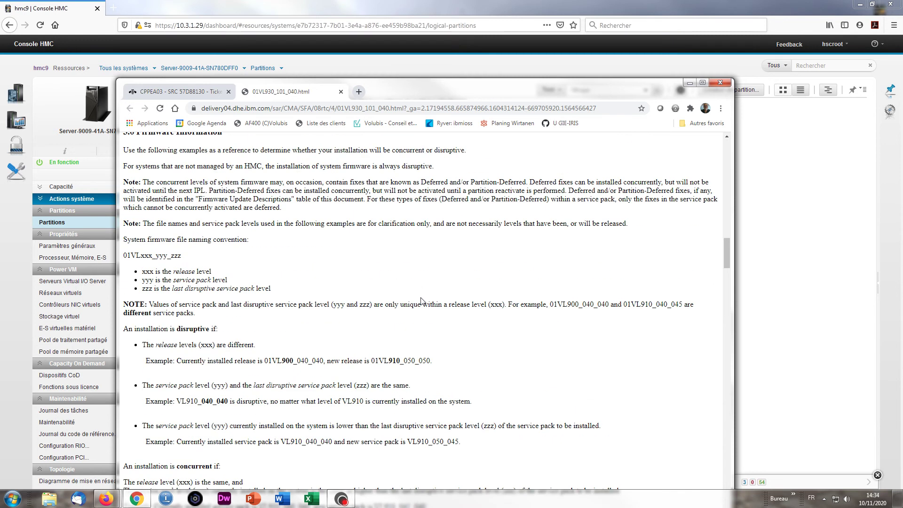
- Consult section 6.0 Installing the Firmware in the Power9 readme for the HMC and NovaLink update instructions, and close the readme window
scroll(421, 301, "up", 20)
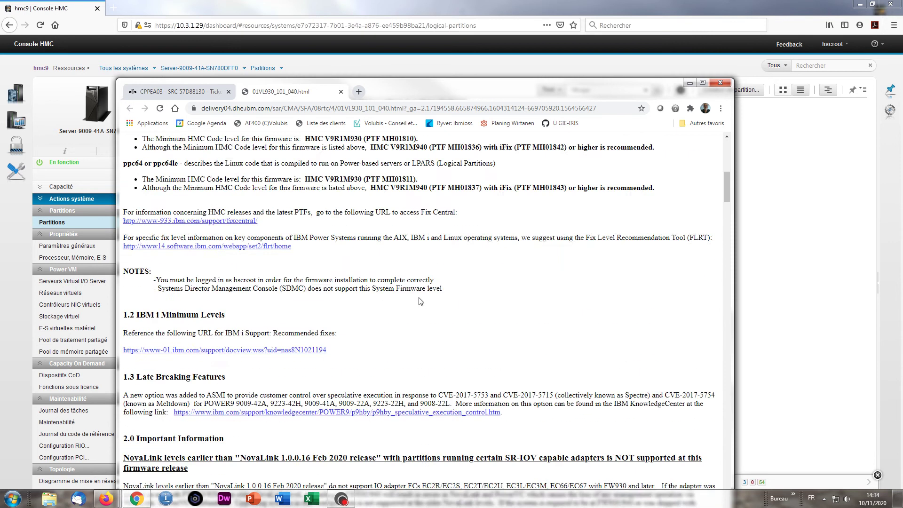
scroll(421, 301, "up", 10)
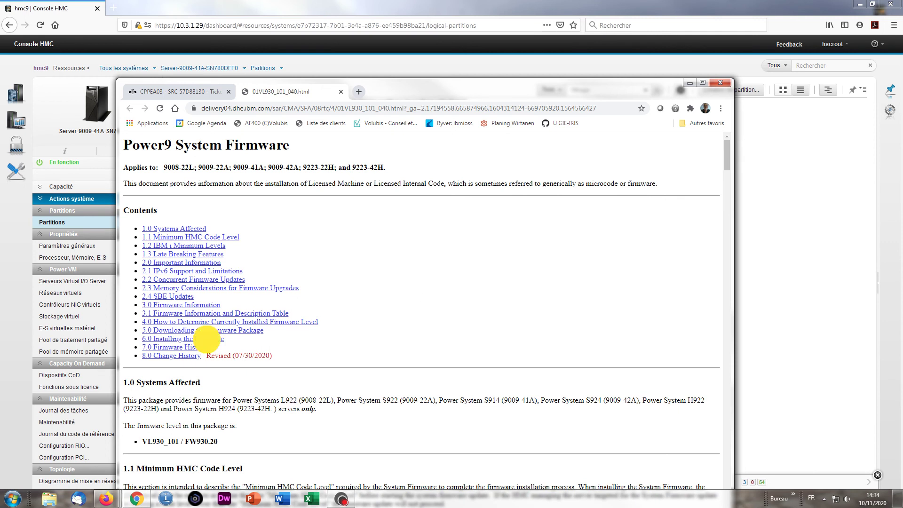
left_click(207, 339)
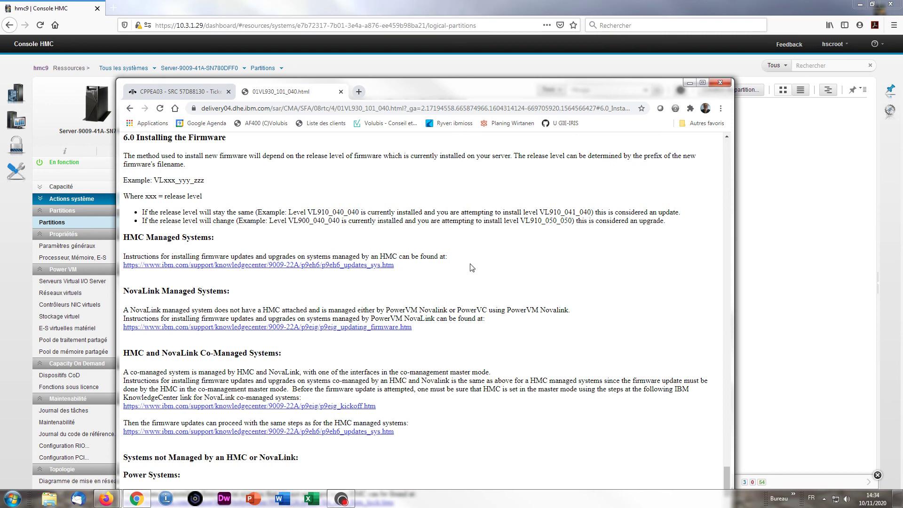
scroll(471, 267, "down", 3)
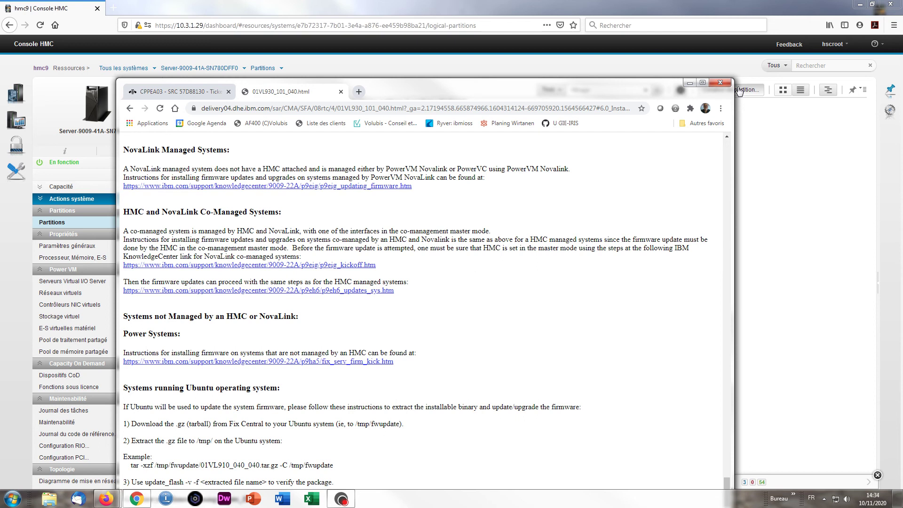
left_click(719, 82)
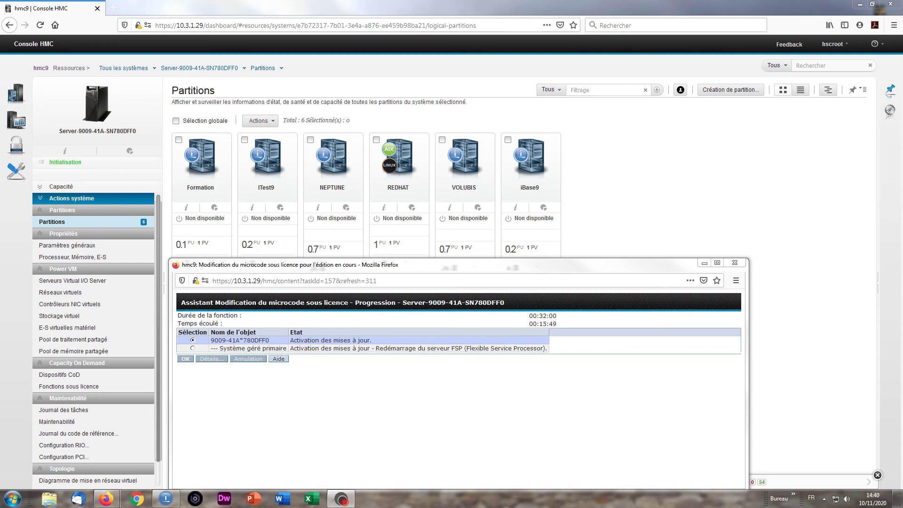
- Bring up the IBM i Session A emulator, list the active jobs with wrkactjob, and return to the main menu
left_click(145, 204)
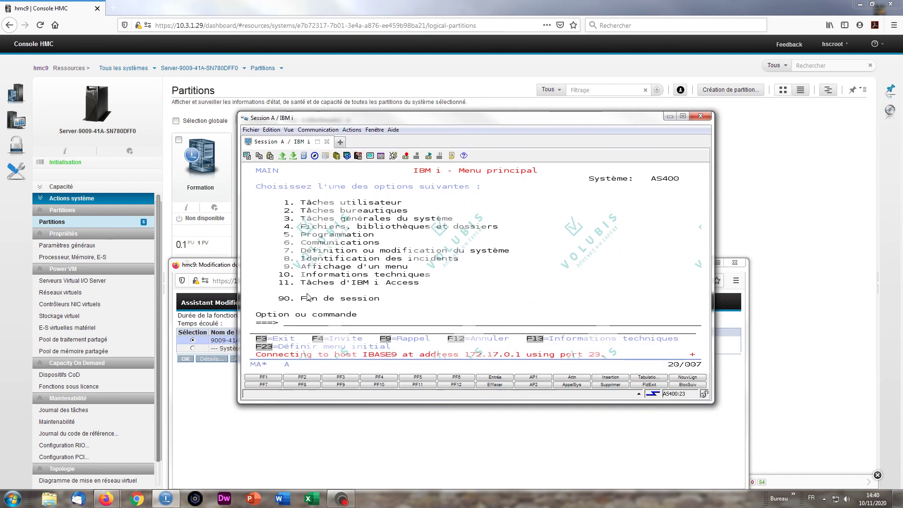
type("wrkactjob")
key("Return")
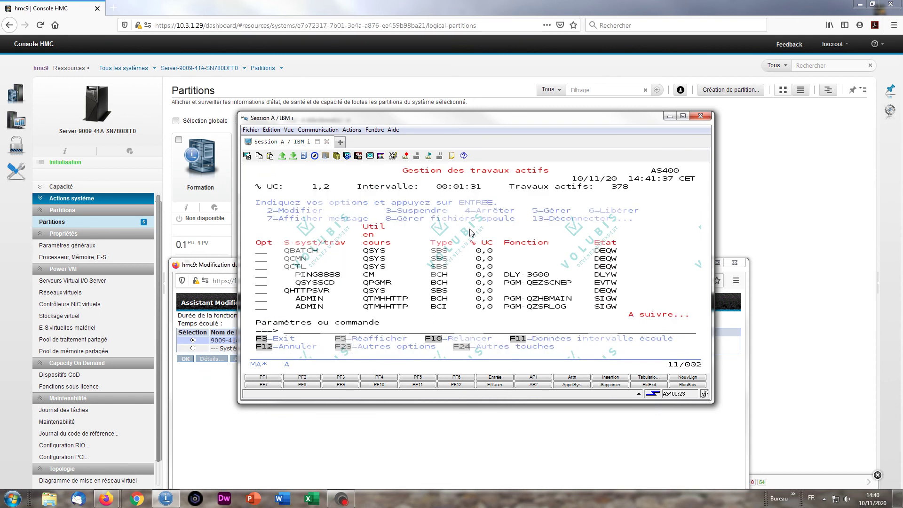
key("F3")
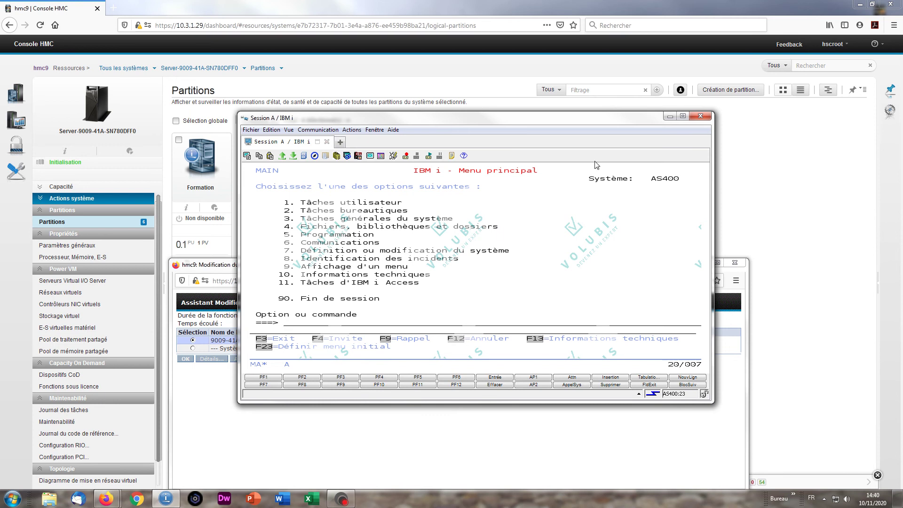
- Reposition the IBM i session window, check the disk status with wrkdsksts, exit the display, and minimize the session
left_click_drag(591, 120, 578, 227)
left_click_drag(487, 226, 459, 132)
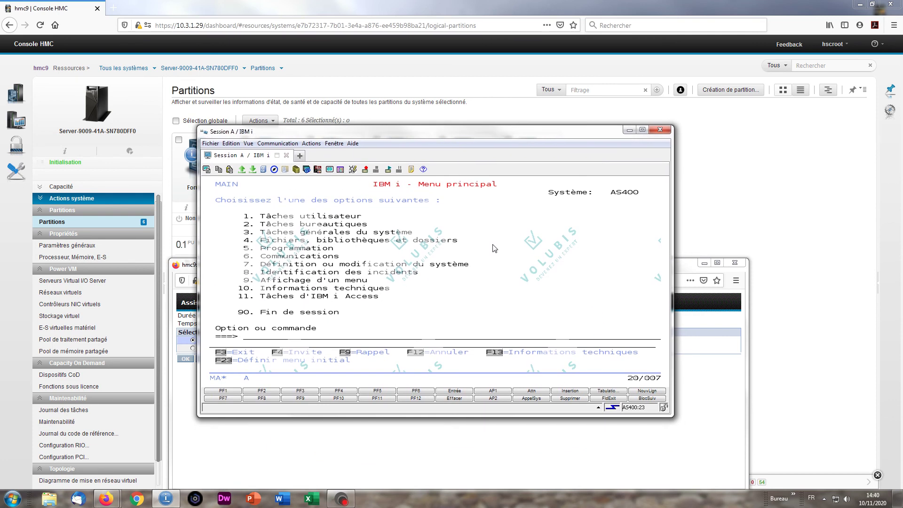
type("wrkdsksts")
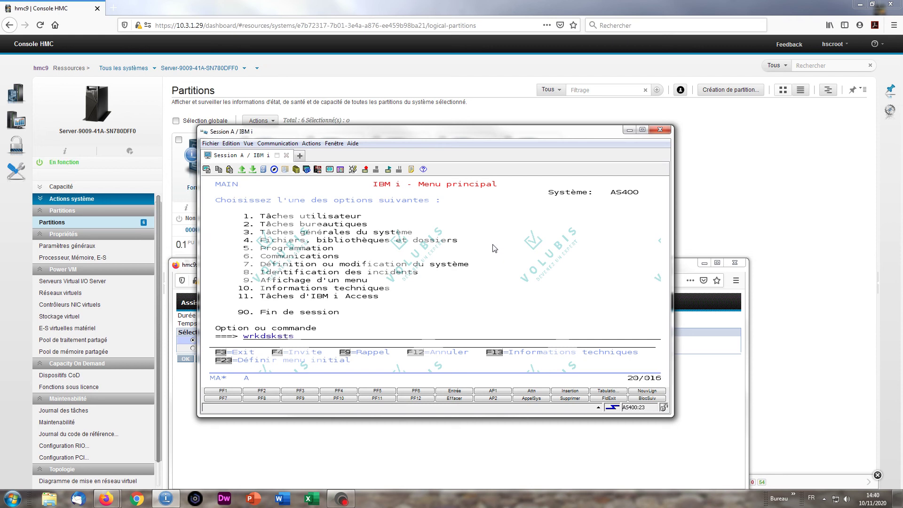
key("Return")
key("F3")
left_click(629, 130)
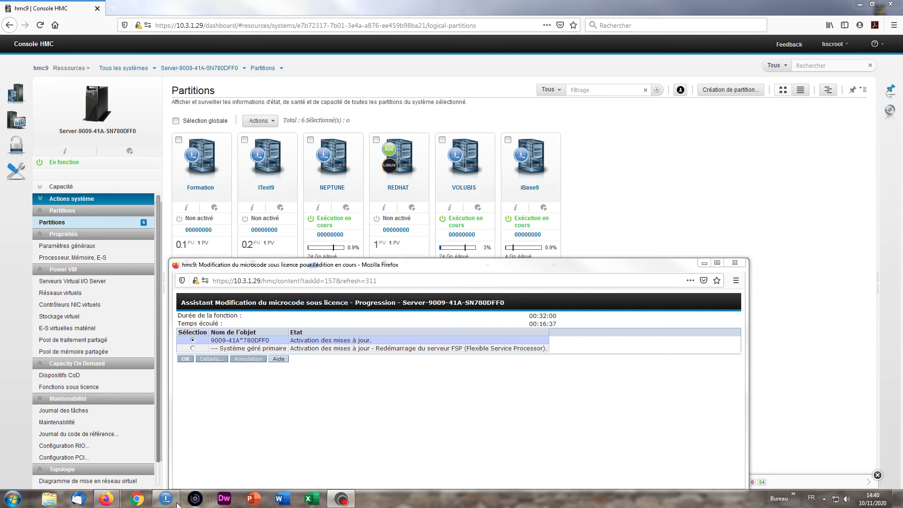
- In the HMC 5250 console of IBASE9, display the firmware status with dspfmwsts and minimize the console
mouse_move(164, 503)
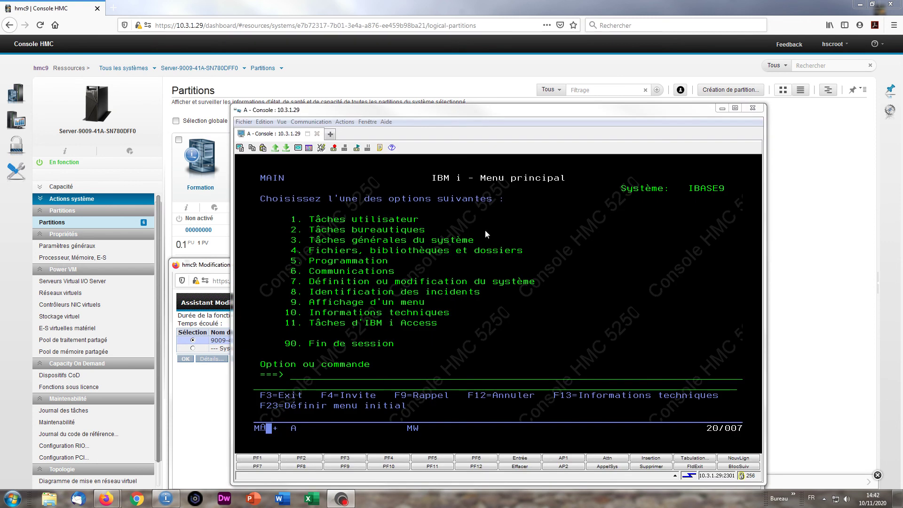
left_click_drag(468, 110, 460, 96)
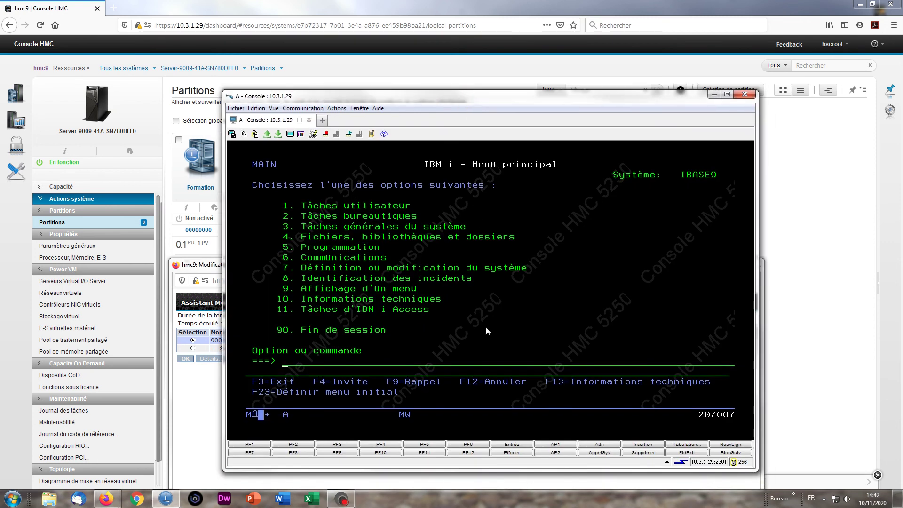
type("dspfmwsts")
key("Return")
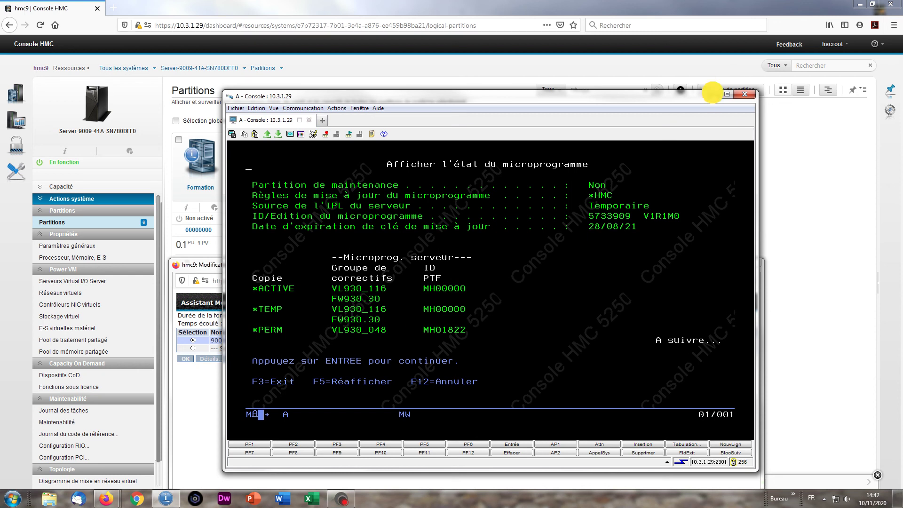
left_click(715, 95)
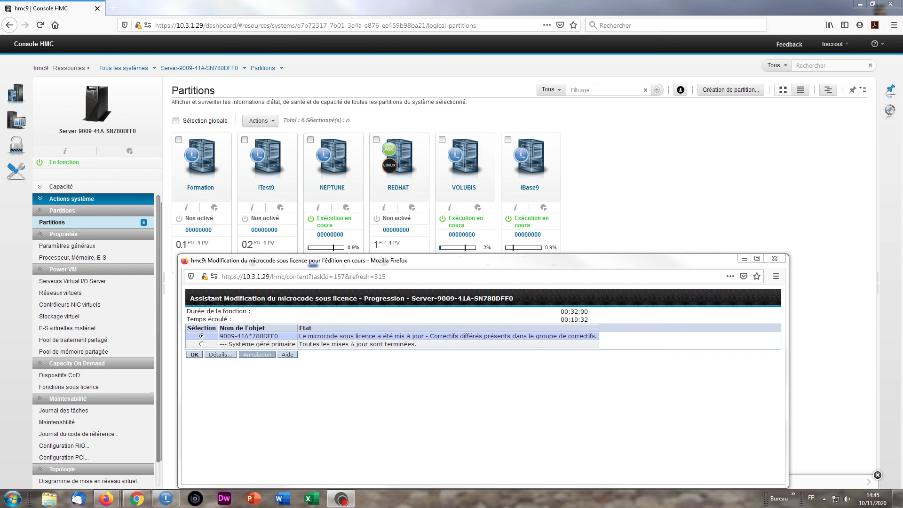
- Close the microcode update progress without viewing the extra details, and display the system information with current values and no repository
left_click(195, 354)
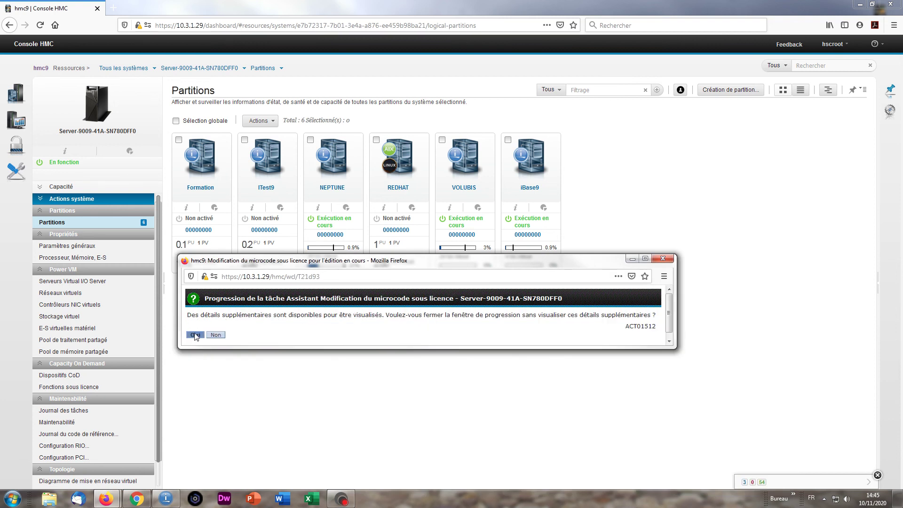
left_click(196, 335)
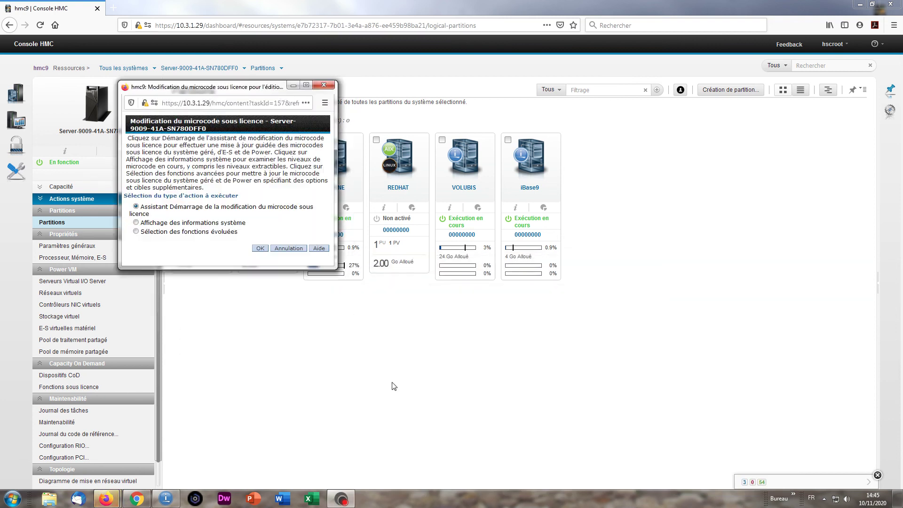
left_click(139, 223)
left_click(260, 248)
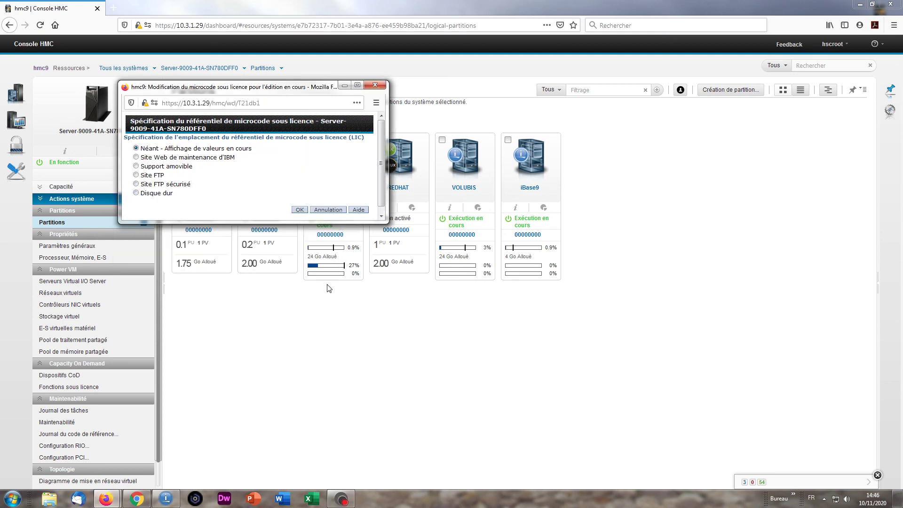
left_click(299, 209)
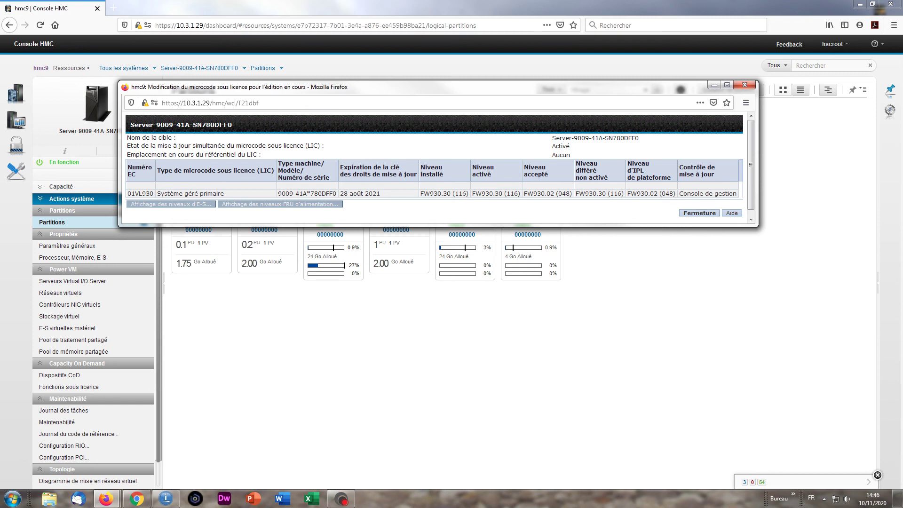
- Switch to Chrome and look up the installed, activated, accepted and deferred level definitions in IBM's step-by-step Power Systems firmware update guide
key("alt+Tab")
left_click_drag(459, 121, 429, 73)
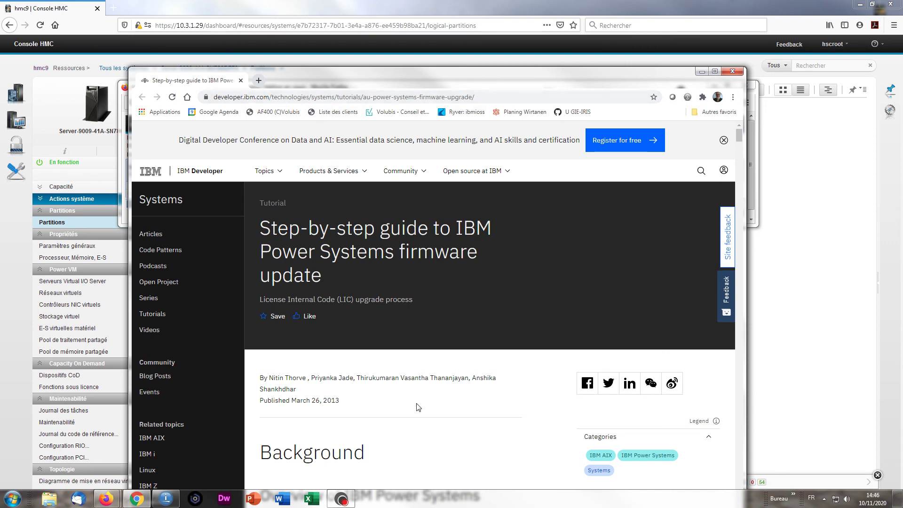
scroll(417, 406, "down", 9)
scroll(415, 407, "down", 3)
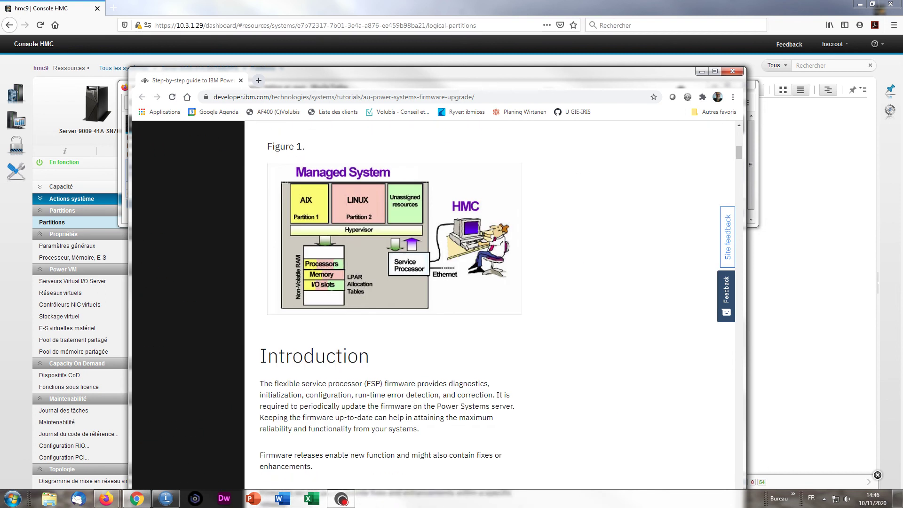
scroll(603, 279, "down", 12)
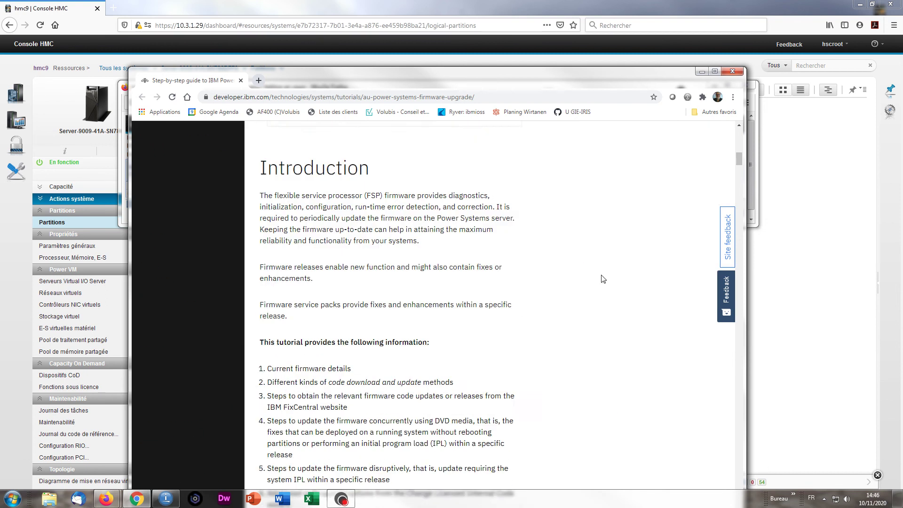
scroll(603, 278, "down", 10)
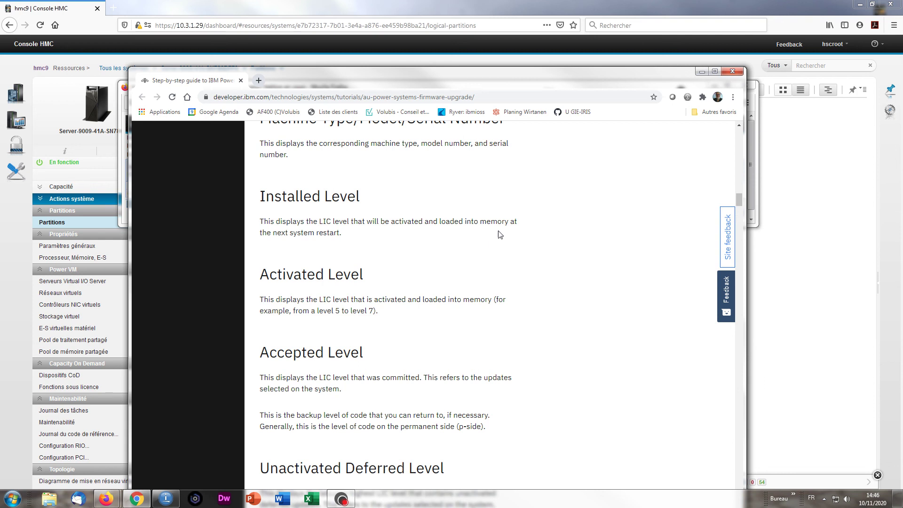
left_click(514, 97)
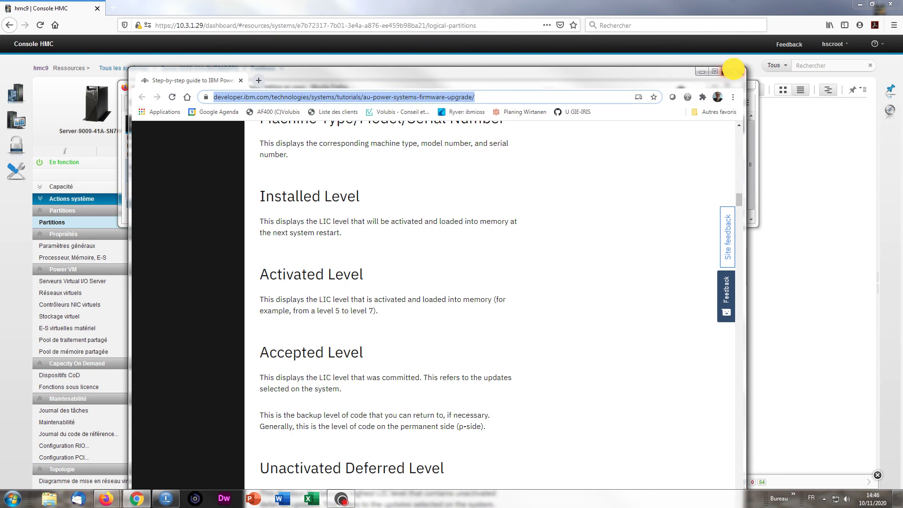
- Close the firmware guide and the microcode level information, and leave the licensed microcode modification task
left_click(727, 70)
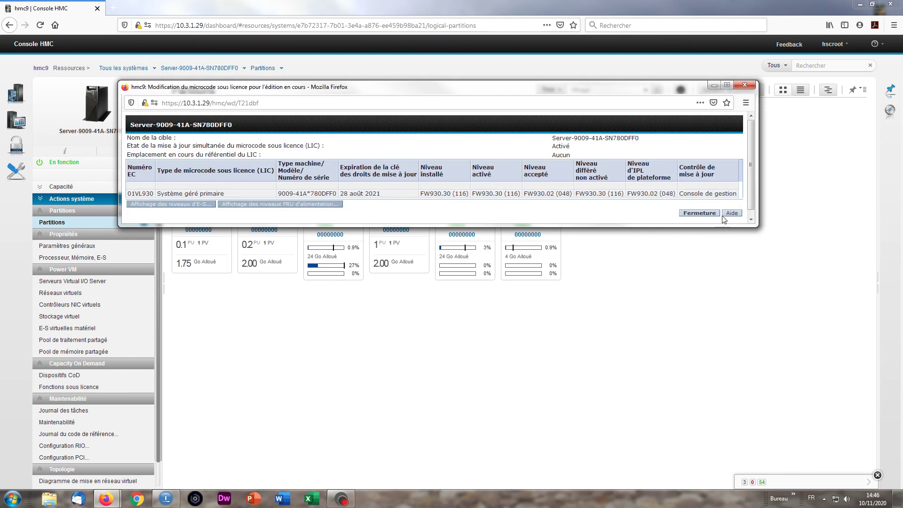
left_click(697, 213)
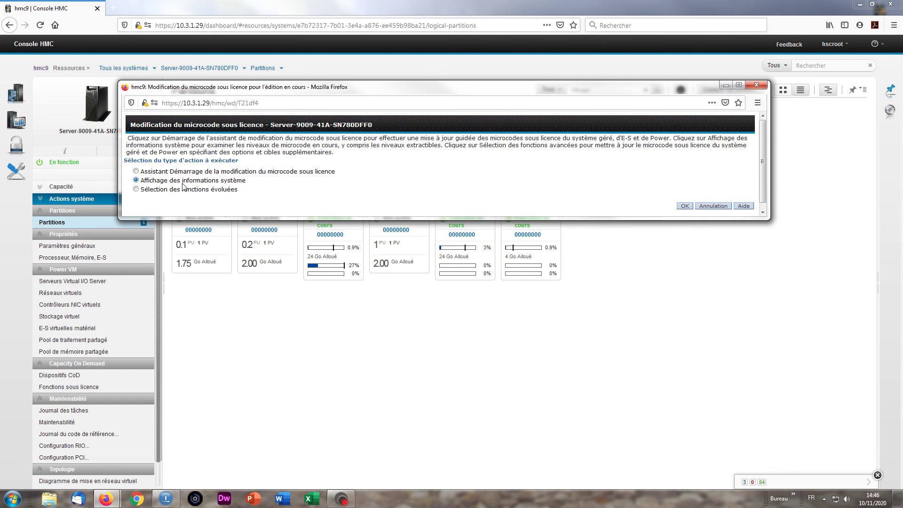
left_click(713, 207)
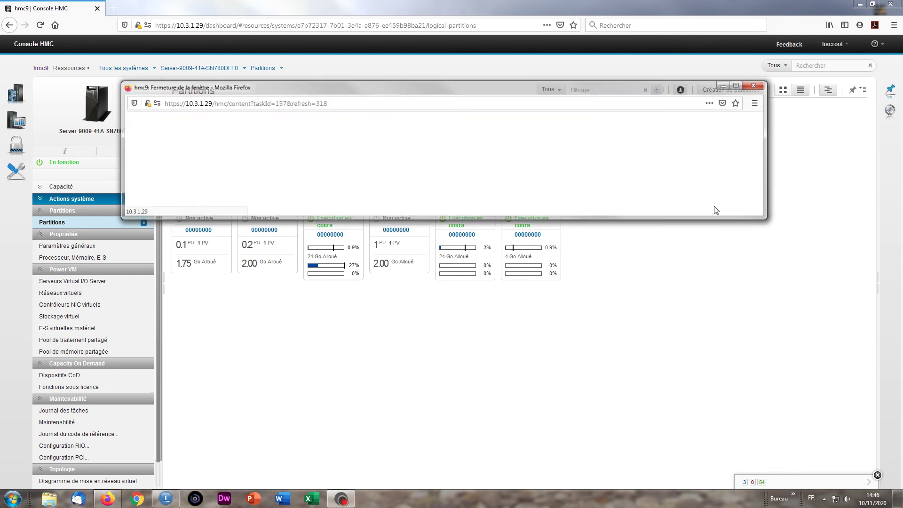